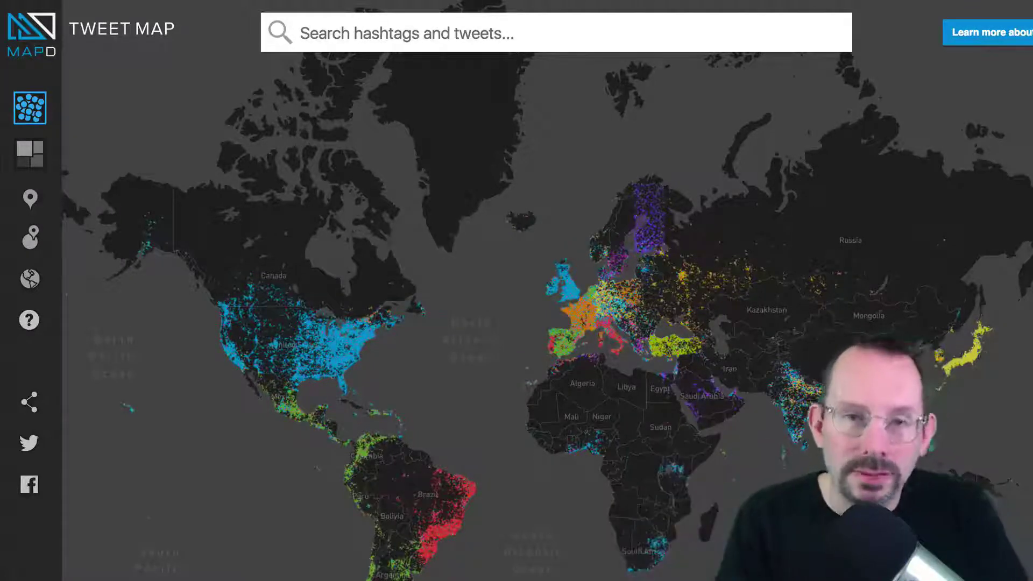
# - Zoom toward the Americas and open the legend's colour-by list (Language, Source)
pyautogui.scroll(3, 474, 345)
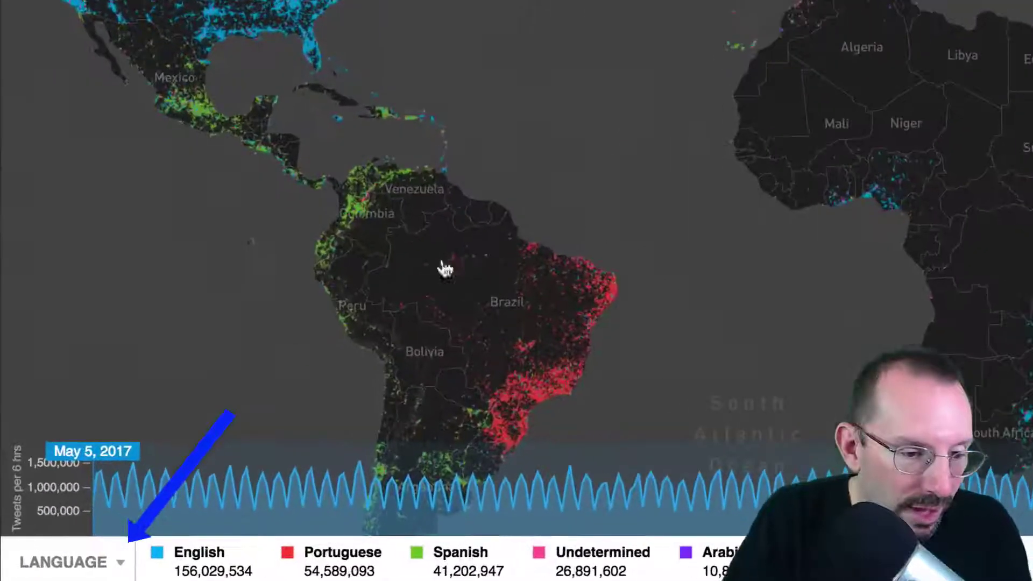
pyautogui.click(131, 564)
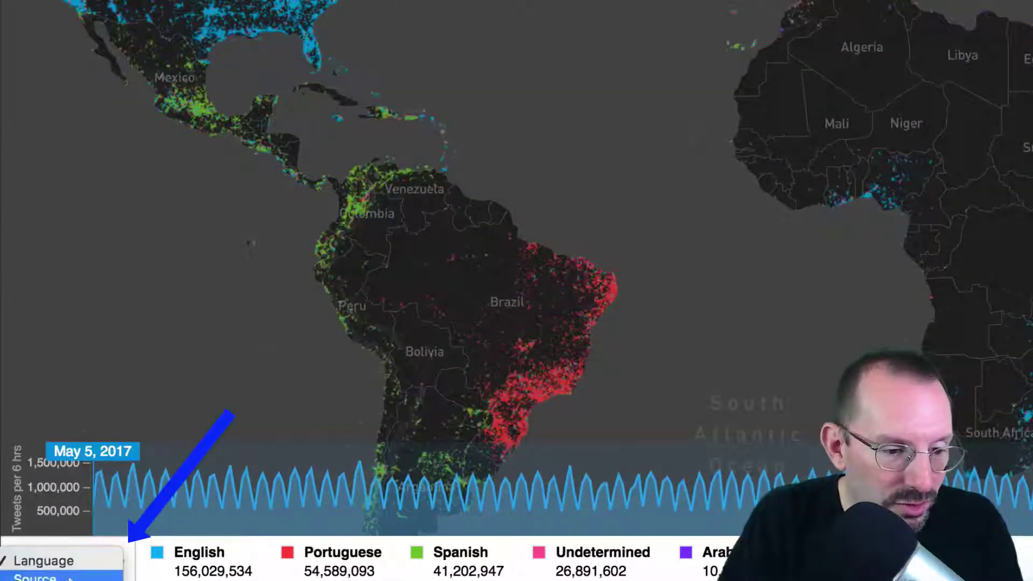
# - Colour tweet dots by Source: ios, android, other, instagram and foursquare
pyautogui.click(54, 578)
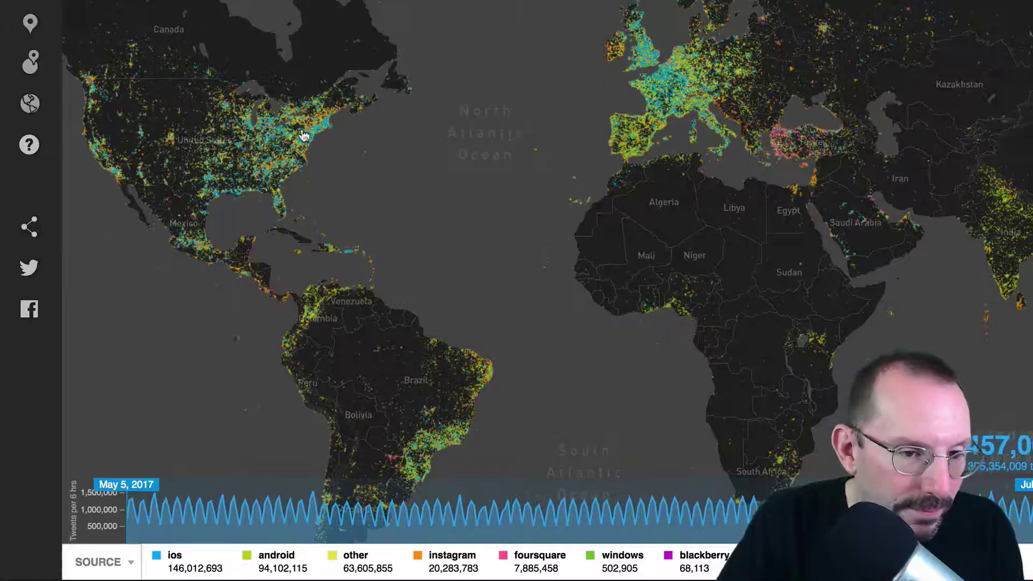
# - Zoom from the US east coast into New York City, previewing tweets under the dots
pyautogui.moveTo(341, 156)
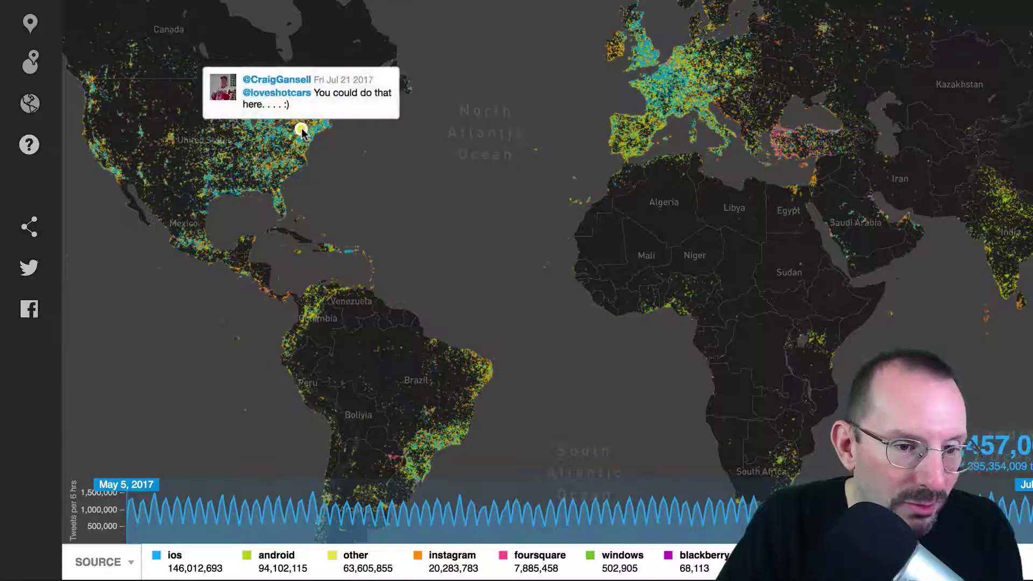
pyautogui.scroll(-1, 281, 141)
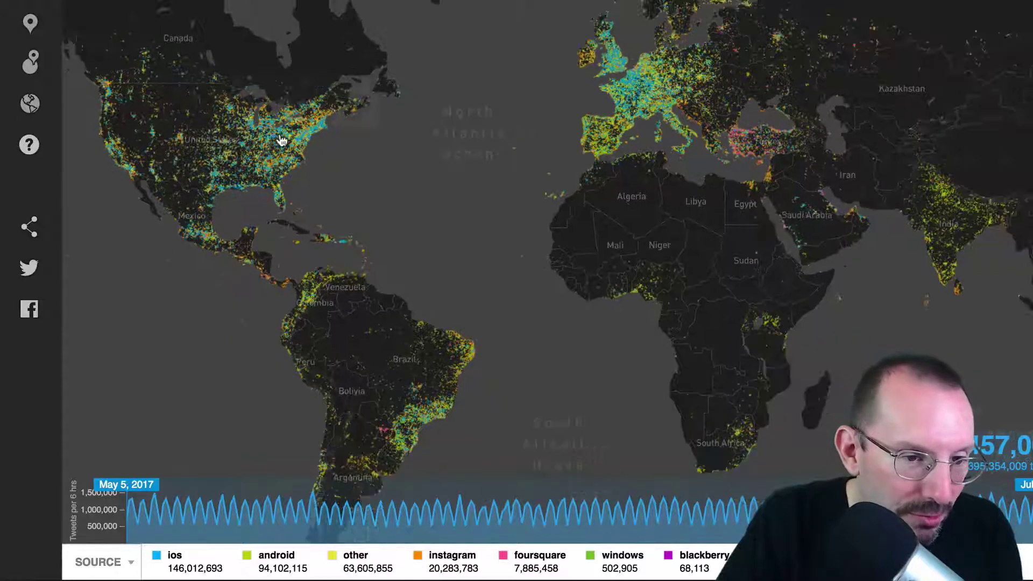
pyautogui.scroll(5, 317, 143)
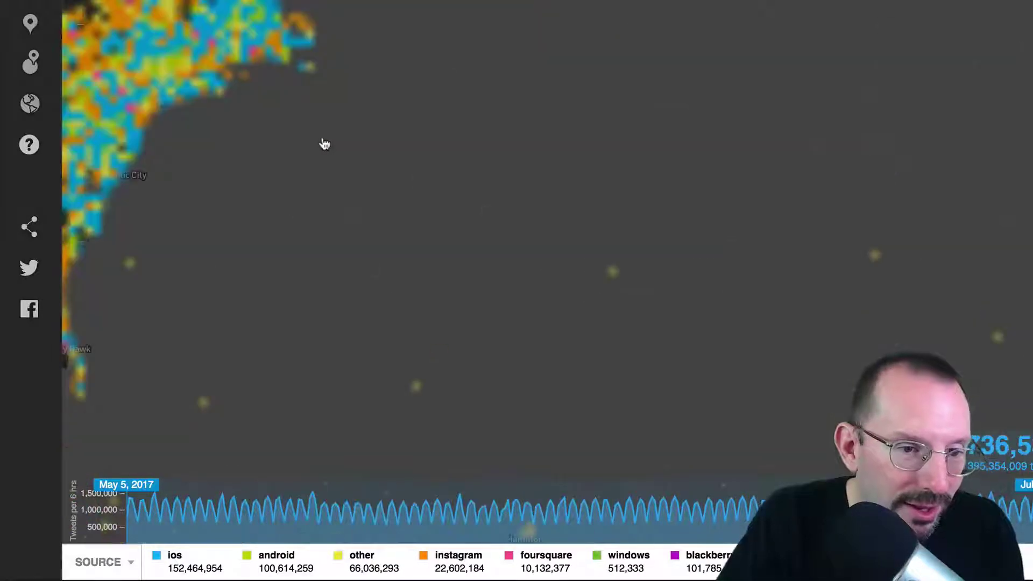
pyautogui.scroll(-4, 438, 203)
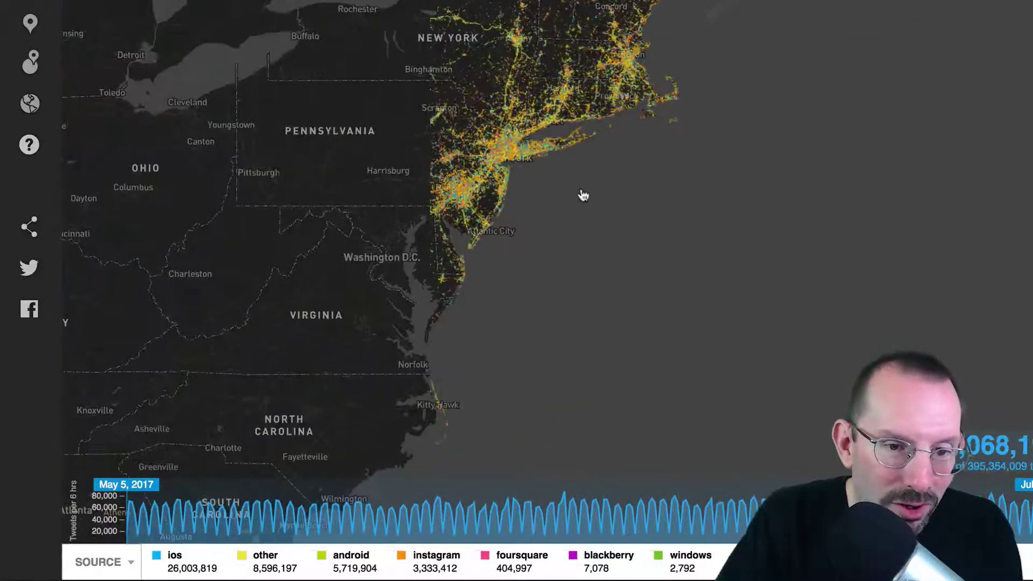
pyautogui.scroll(4, 537, 180)
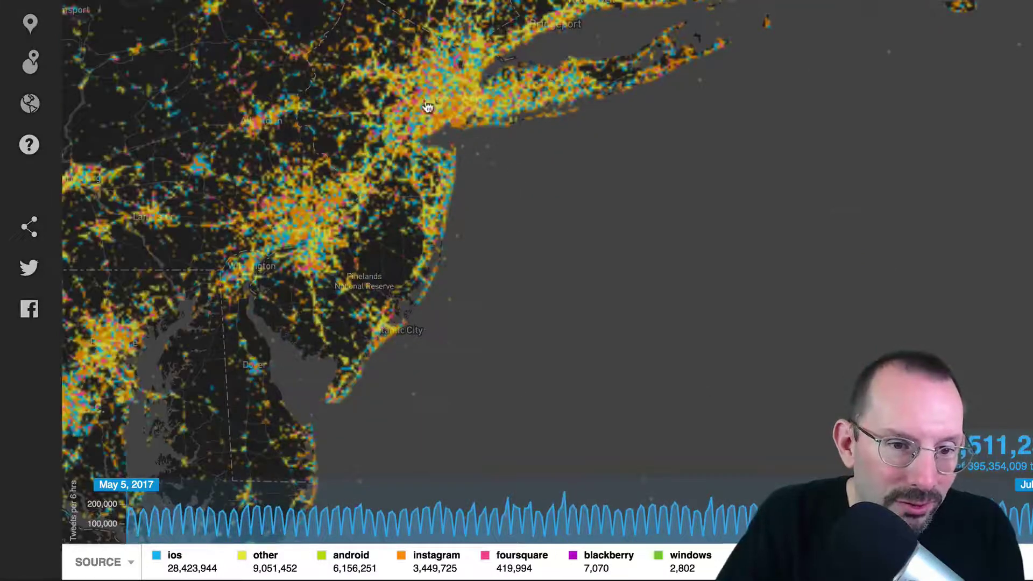
pyautogui.scroll(3, 428, 107)
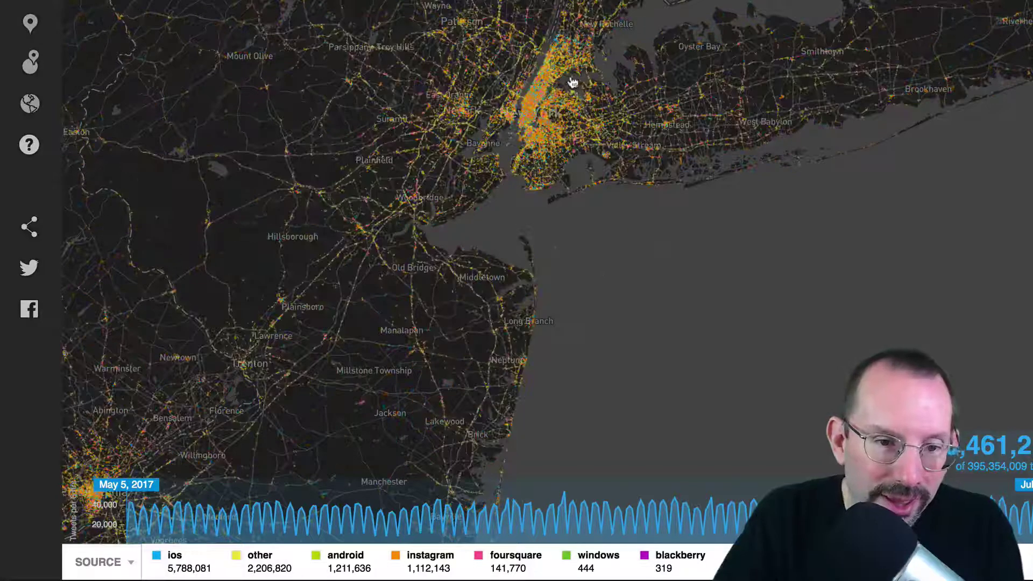
pyautogui.moveTo(535, 100)
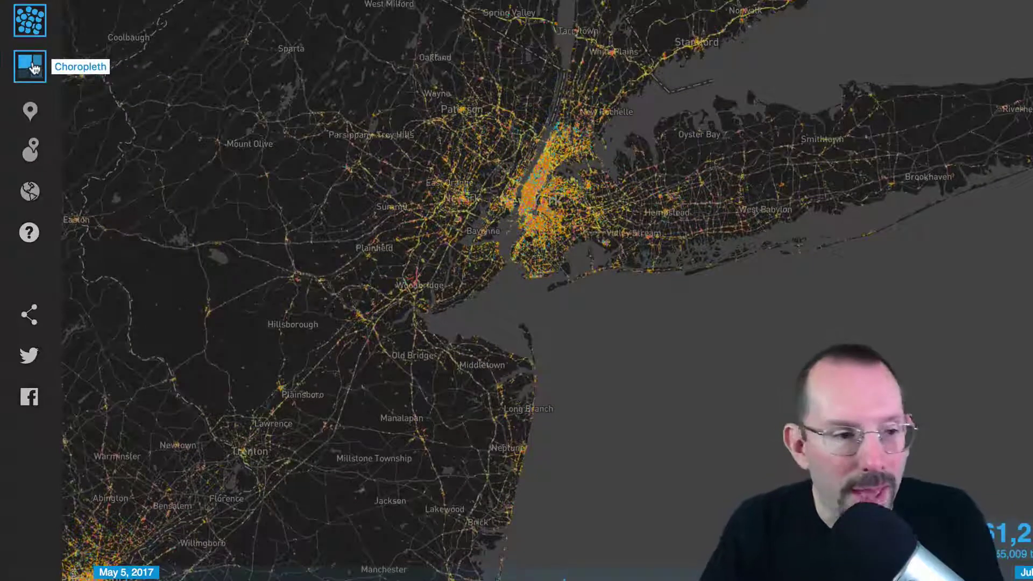
# - Switch the map to Choropleth so countries are shaded by tweet count
pyautogui.click(34, 68)
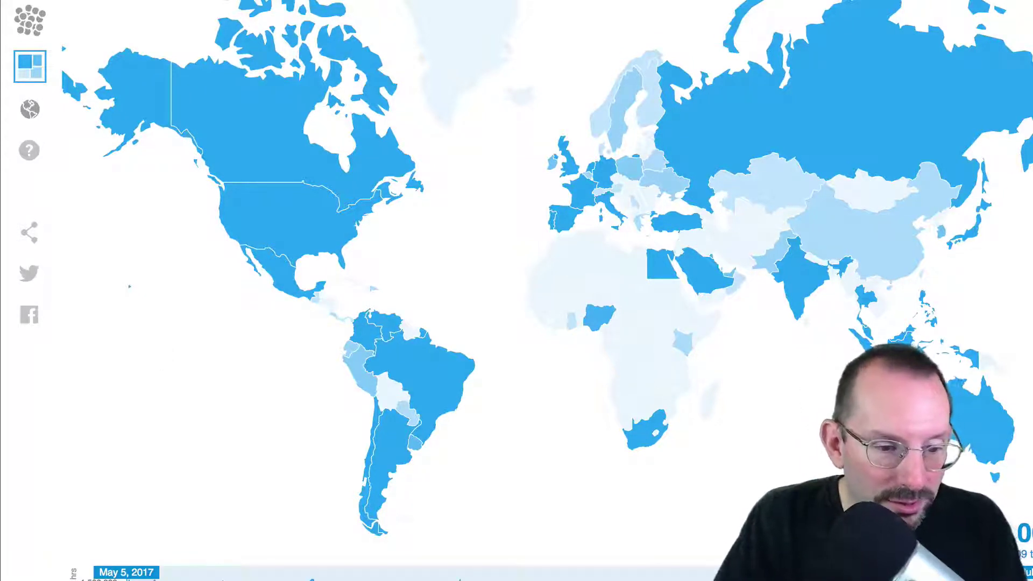
pyautogui.scroll(-3, 126, 570)
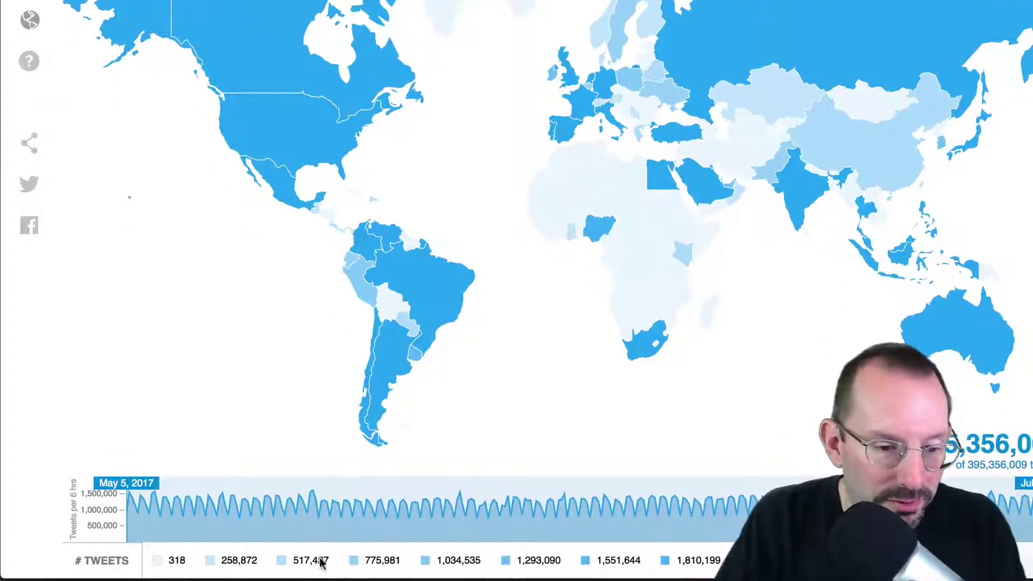
pyautogui.moveTo(250, 110)
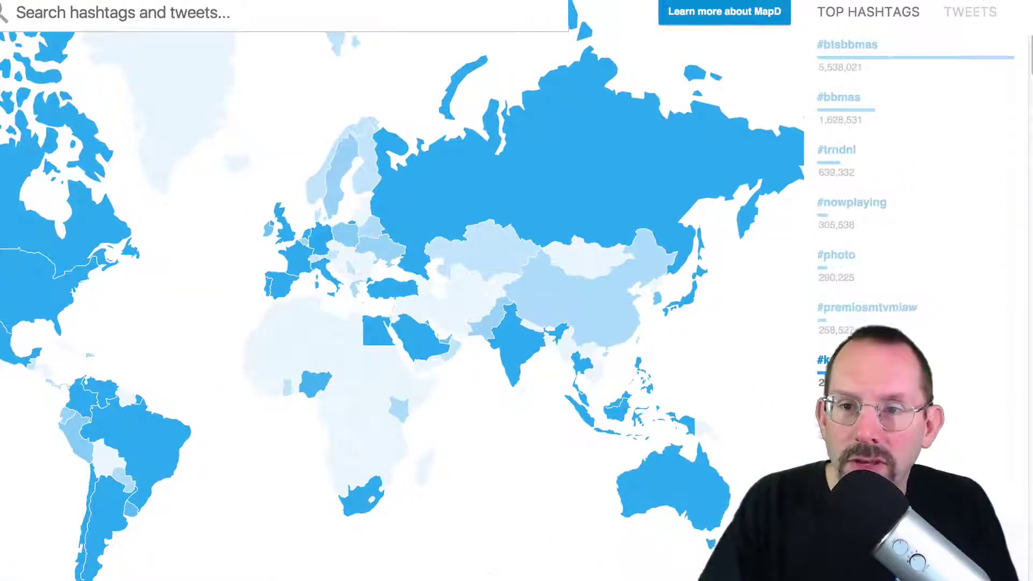
# - Centre the map on Newark and New York City, keeping the Top Hashtags list shown
pyautogui.click(980, 16)
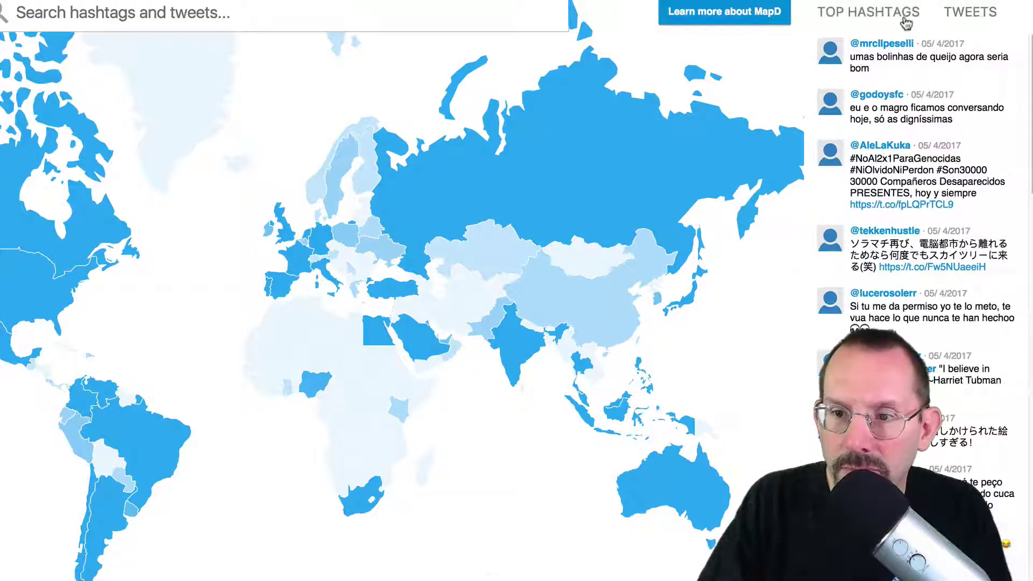
pyautogui.click(885, 19)
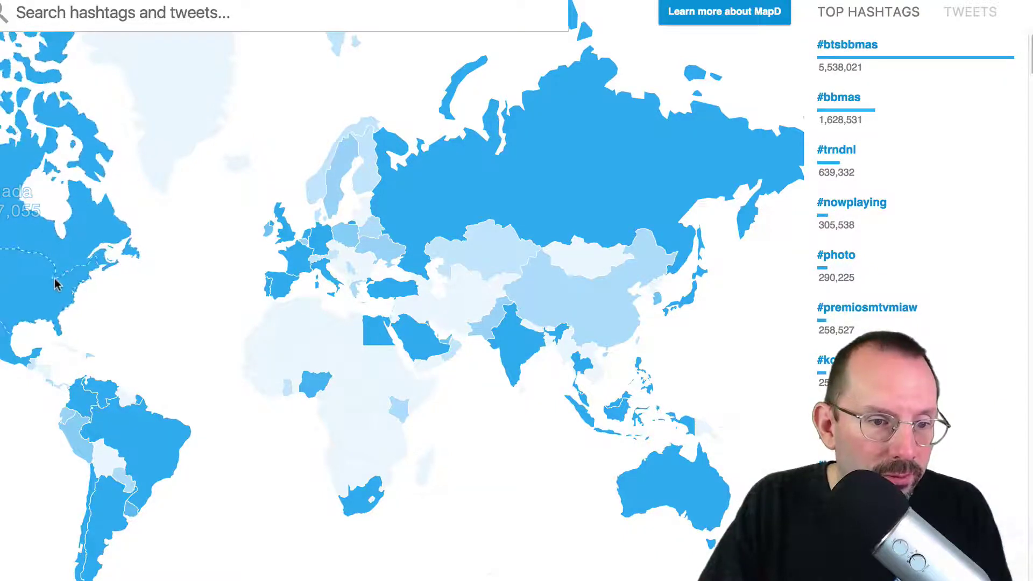
pyautogui.scroll(-2, 53, 284)
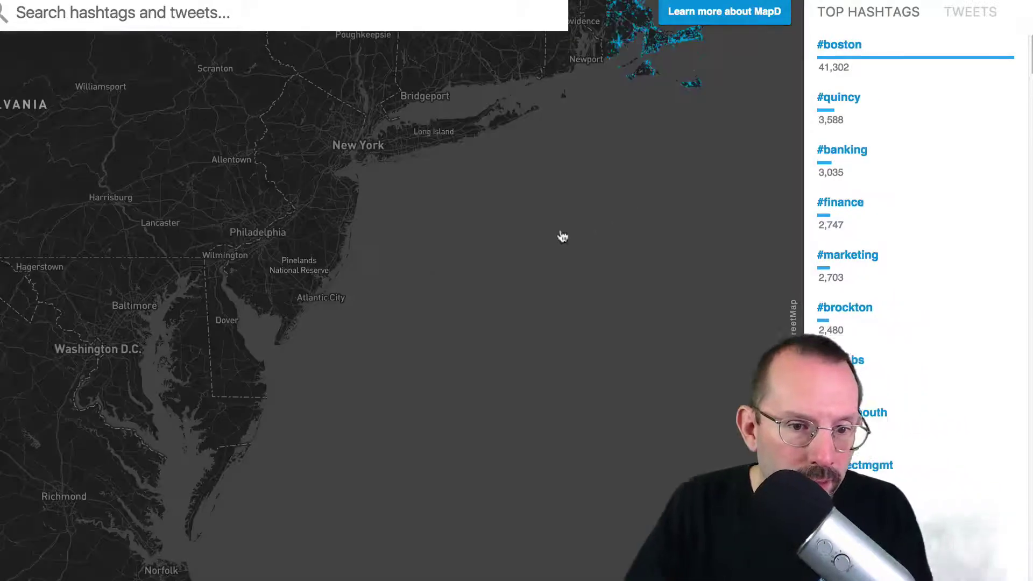
pyautogui.moveTo(429, 289); pyautogui.dragTo(395, 420)
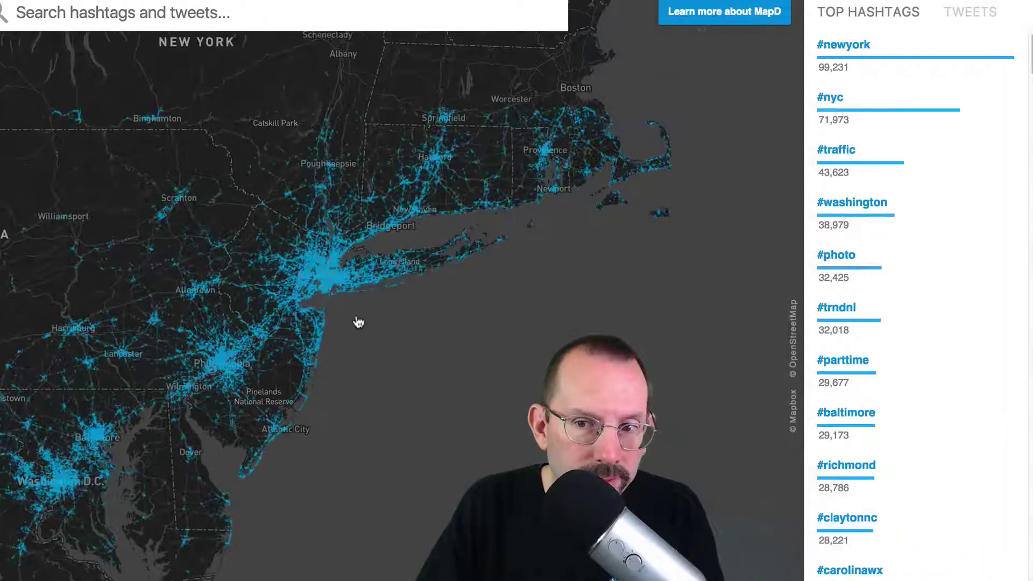
pyautogui.scroll(3, 358, 321)
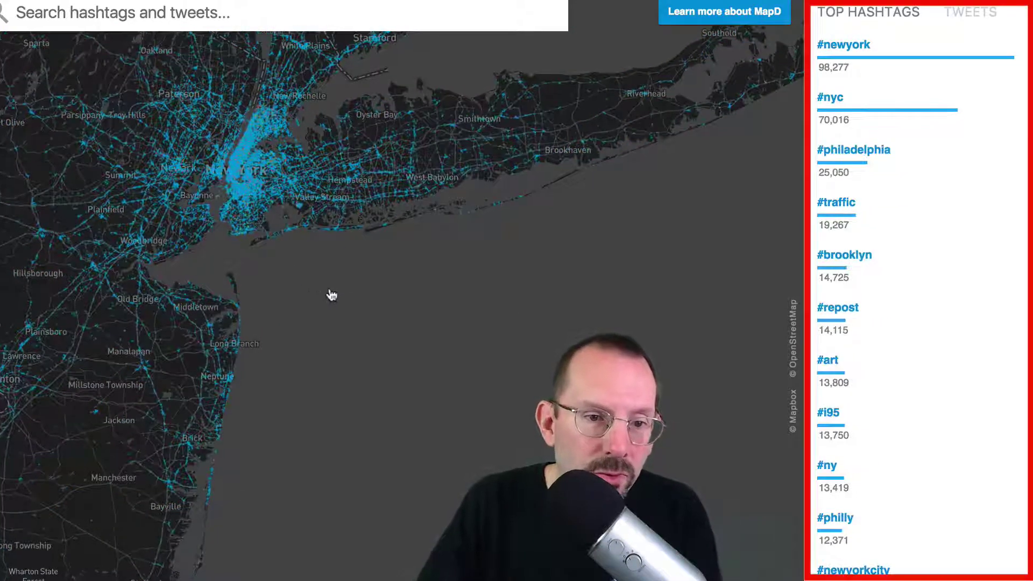
pyautogui.scroll(5, 334, 296)
pyautogui.scroll(-5, 191, 232)
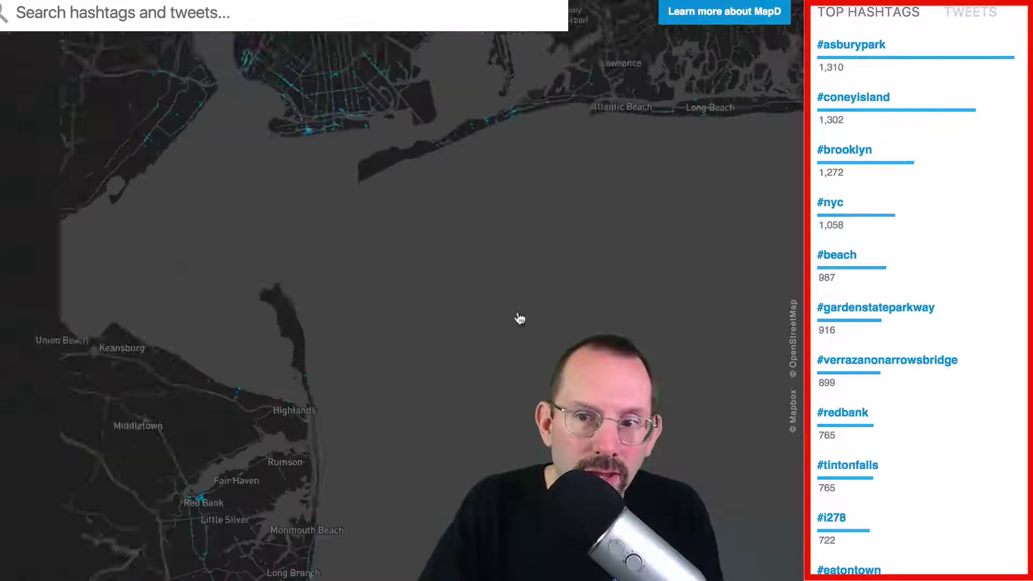
pyautogui.scroll(3, 519, 318)
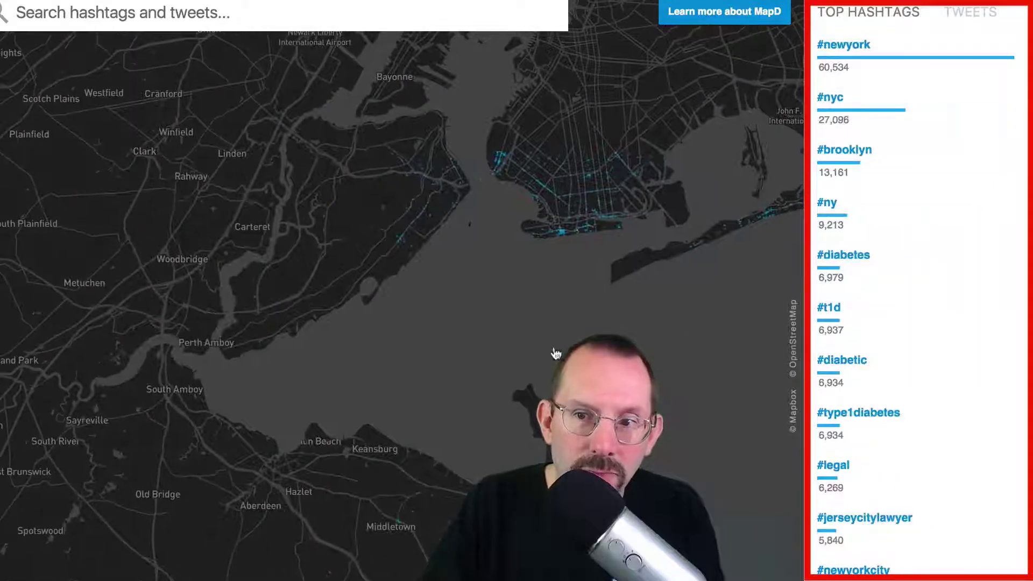
pyautogui.scroll(-3, 372, 385)
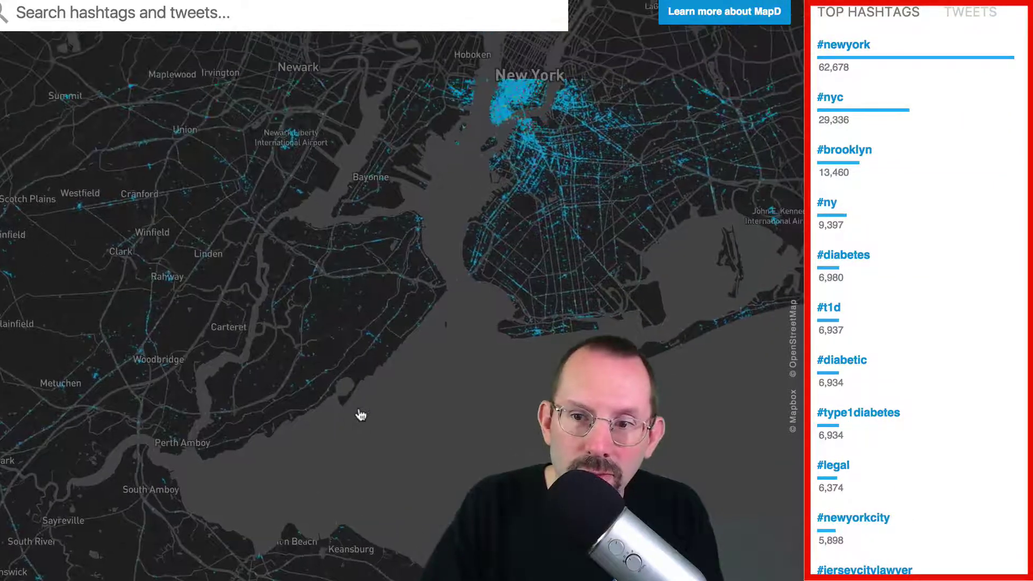
pyautogui.moveTo(300, 459); pyautogui.dragTo(587, 529)
pyautogui.scroll(3, 773, 388)
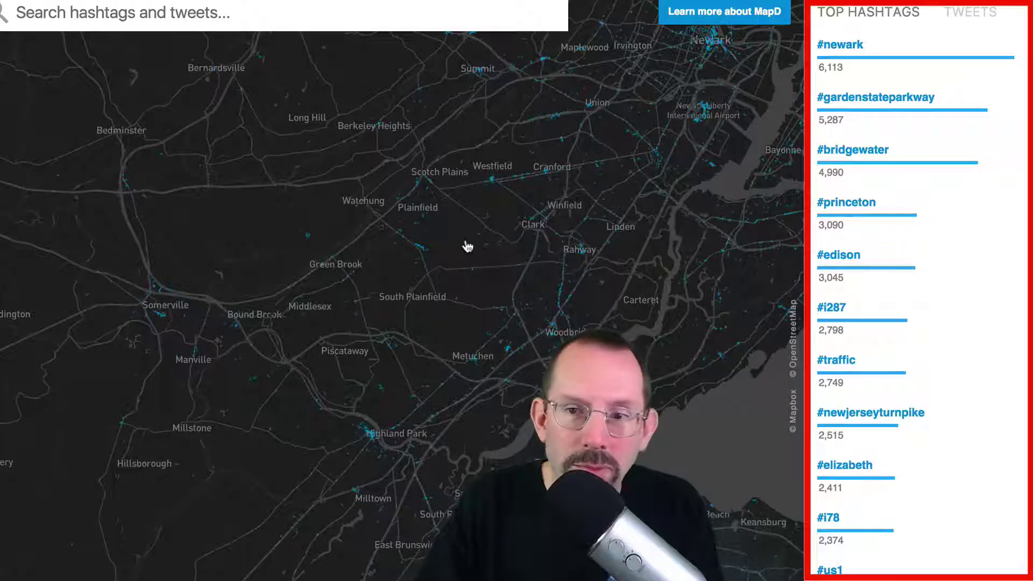
pyautogui.moveTo(467, 247); pyautogui.dragTo(82, 417)
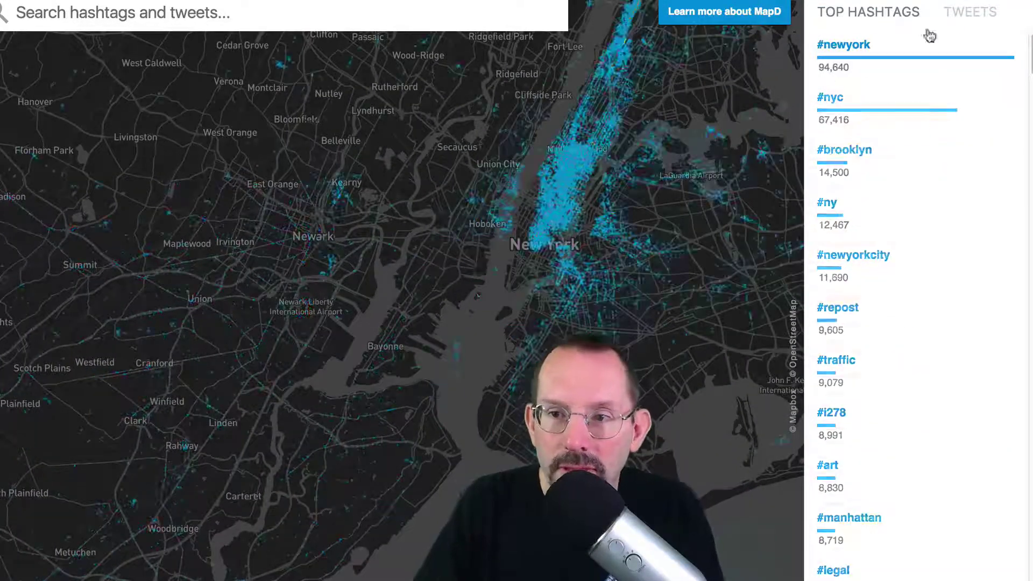
# - List individual tweets in the side panel and zoom into Midtown Manhattan
pyautogui.click(969, 14)
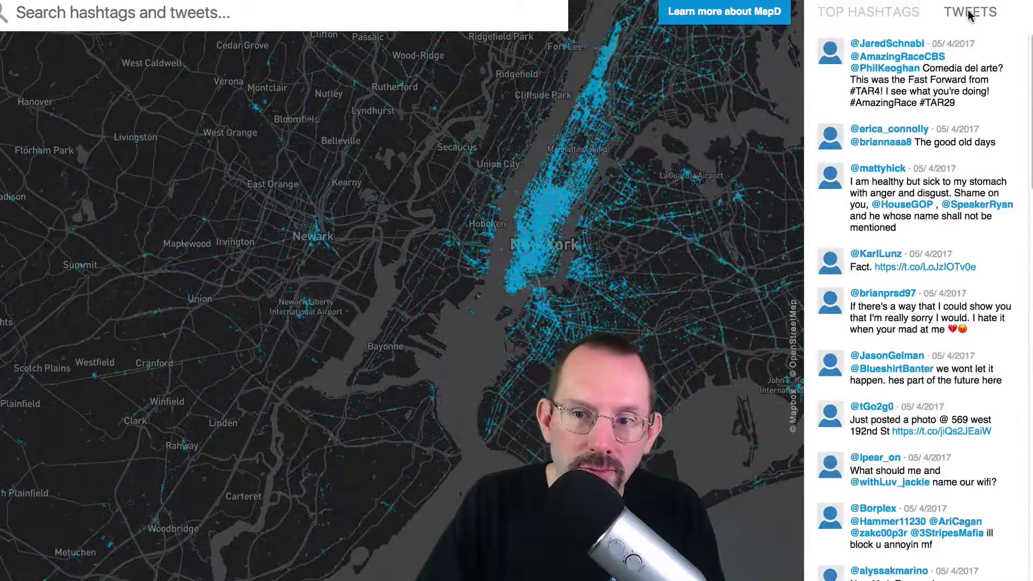
pyautogui.scroll(5, 572, 176)
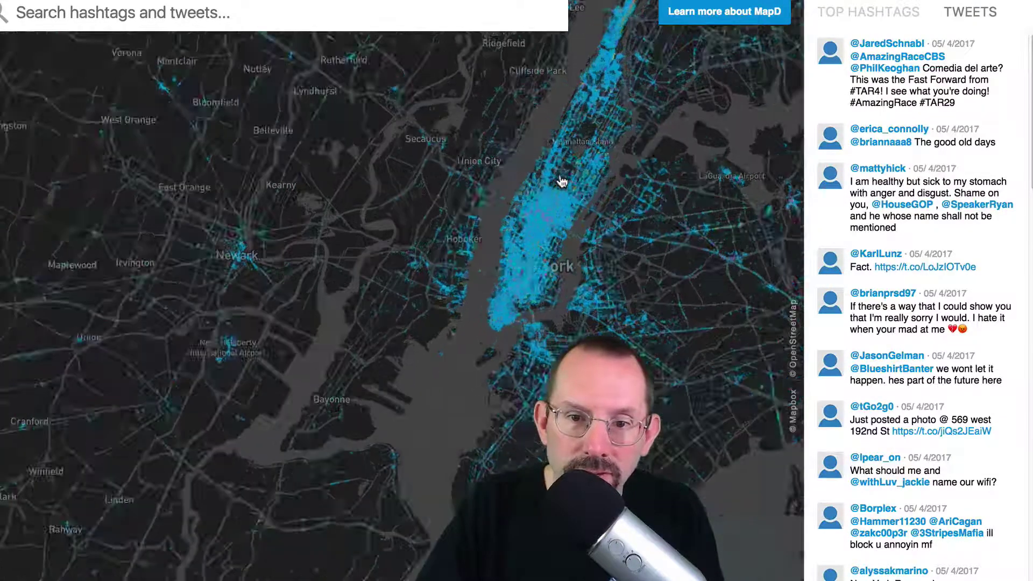
pyautogui.moveTo(538, 205)
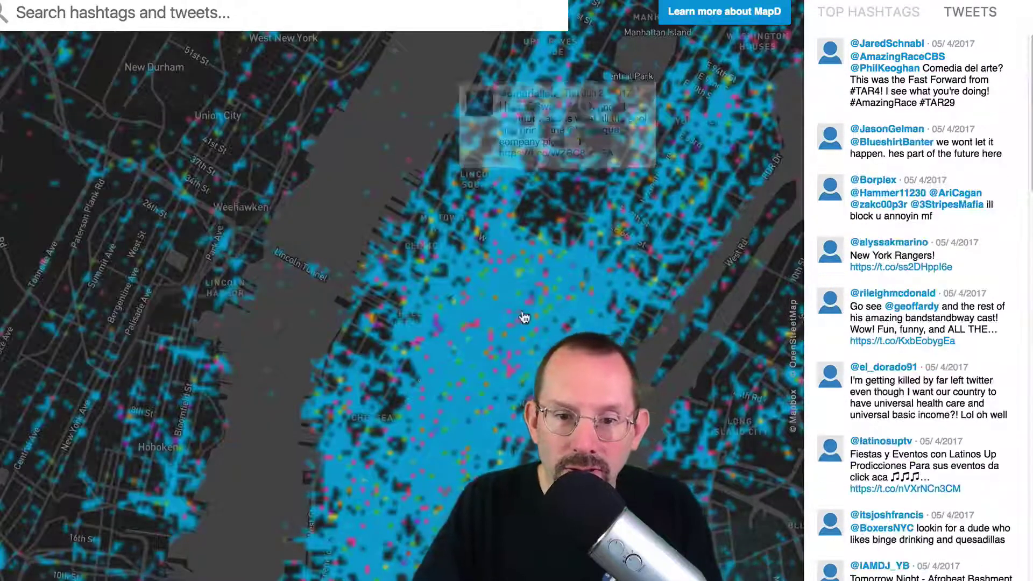
pyautogui.moveTo(522, 314)
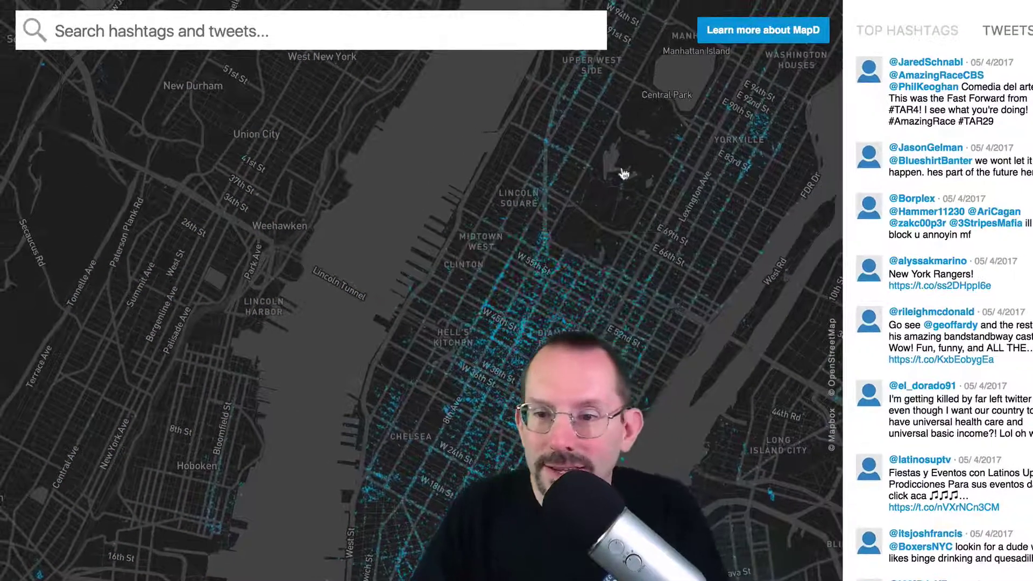
pyautogui.click(178, 29)
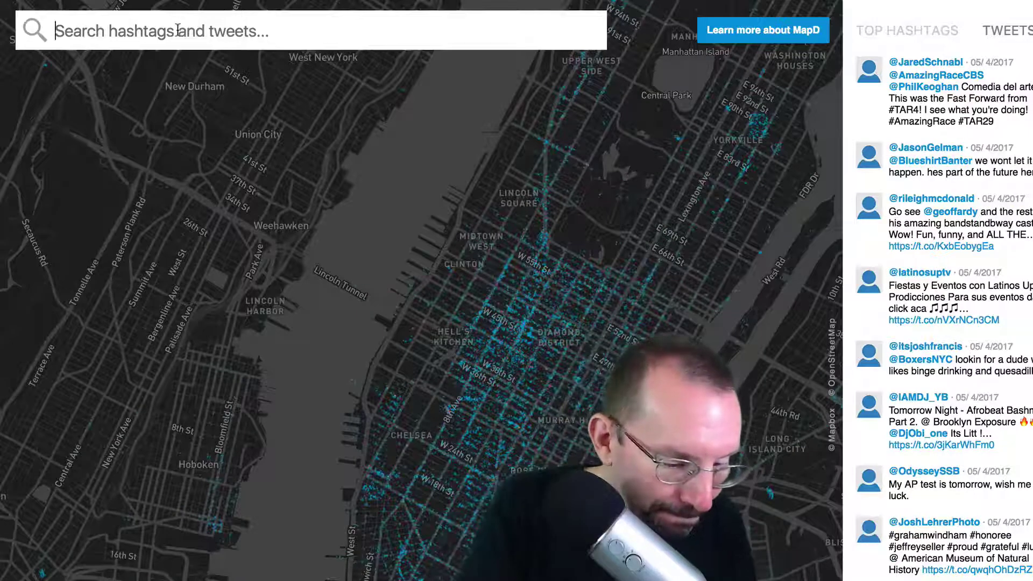
# - Search for 'terrorism' to filter the map and tweet list to matching tweets
pyautogui.write('terrorism')
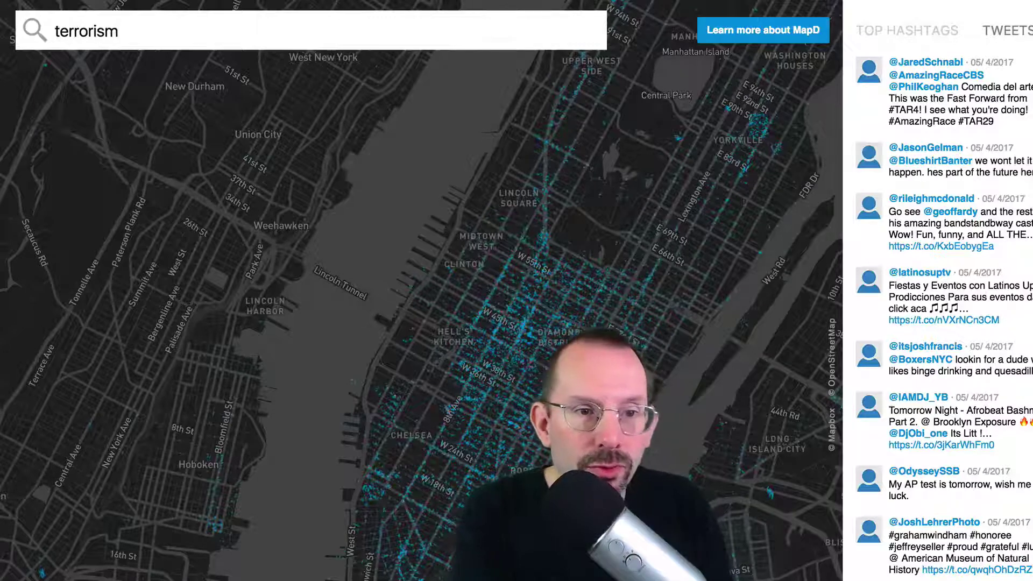
pyautogui.press('Return')
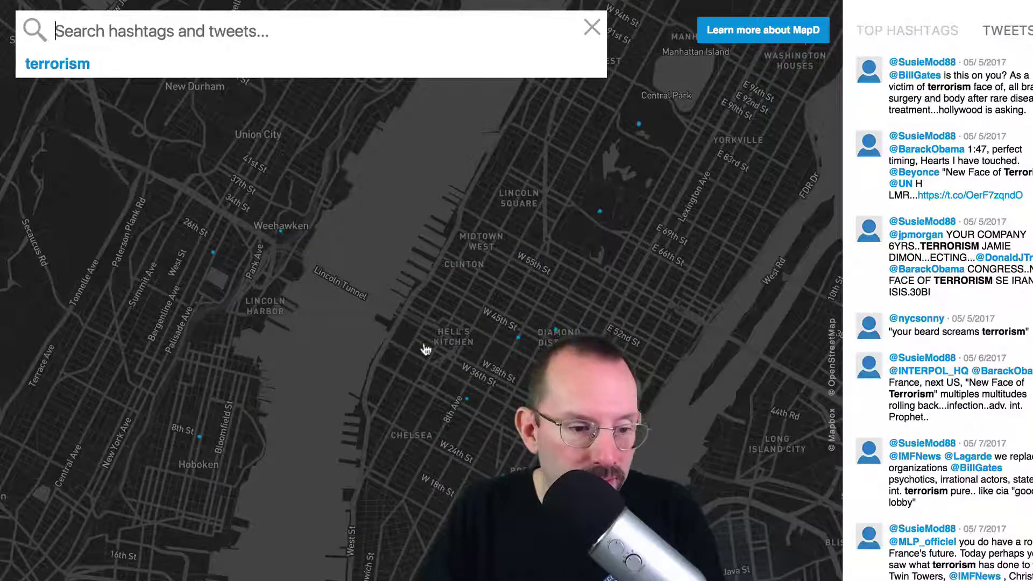
pyautogui.scroll(-3, 425, 349)
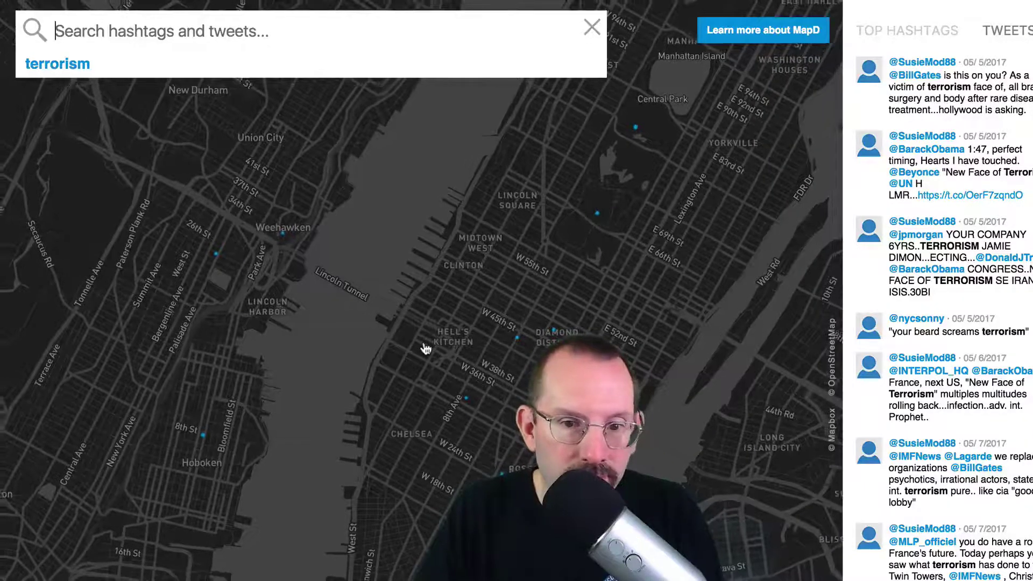
pyautogui.scroll(-3, 425, 348)
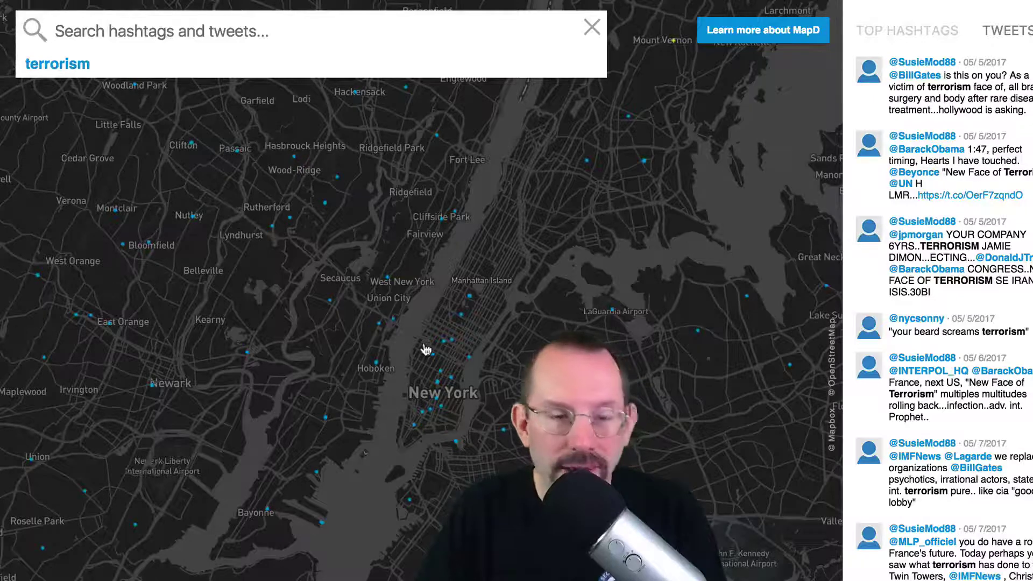
pyautogui.scroll(-5, 426, 349)
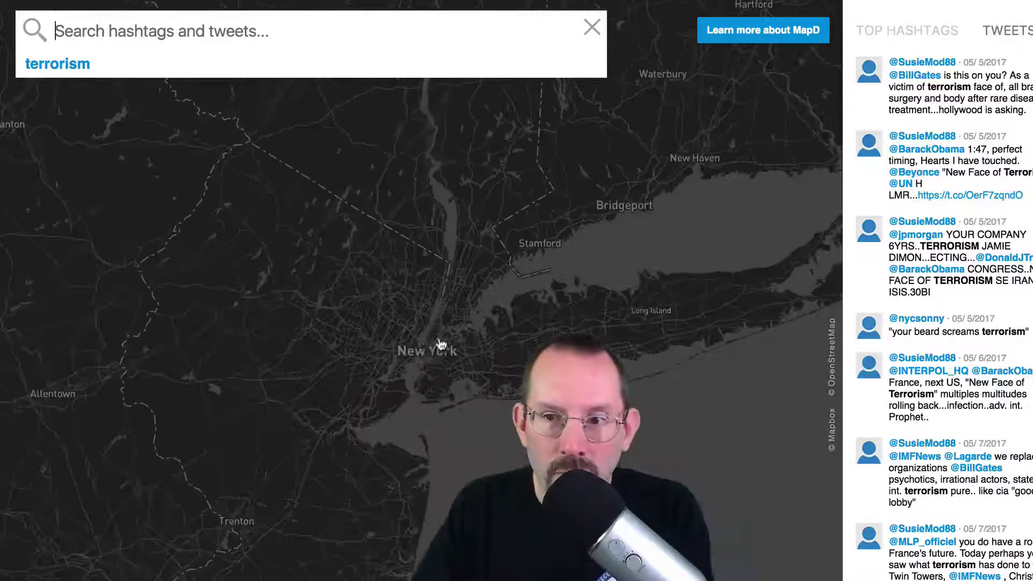
# - Check the top hashtags, return to the tweets list, and zoom into lower Manhattan
pyautogui.click(885, 39)
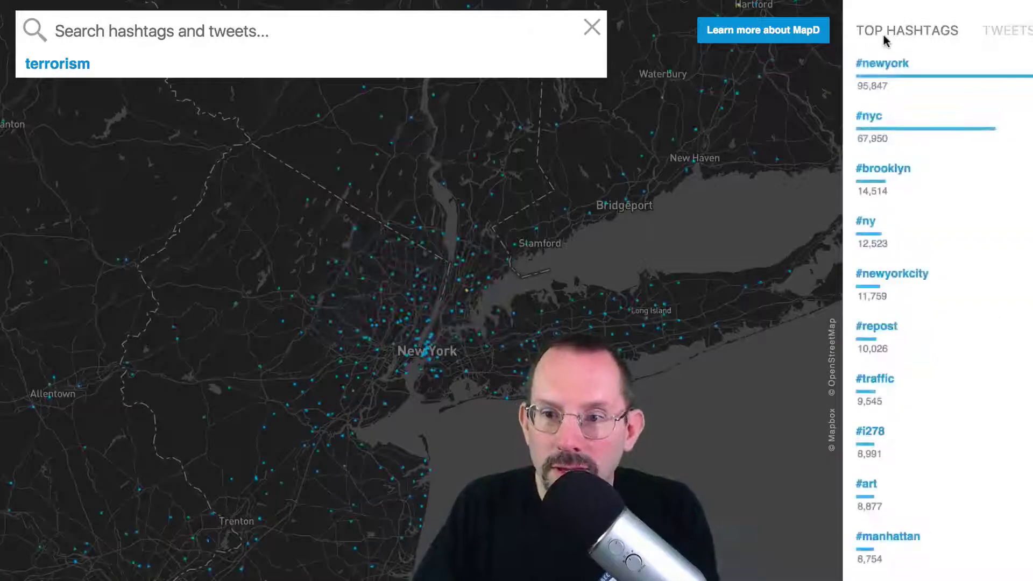
pyautogui.click(994, 33)
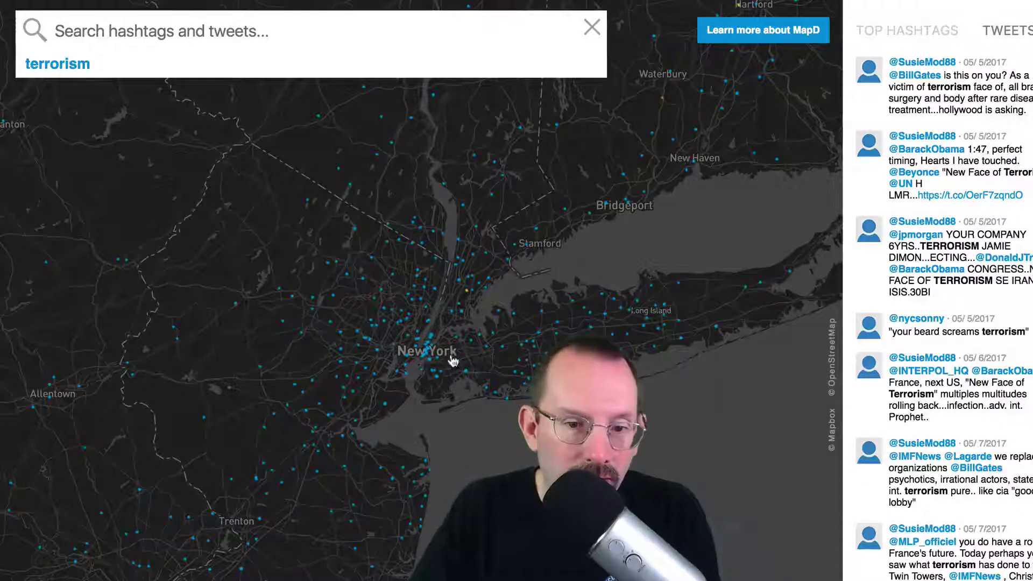
pyautogui.scroll(3, 454, 362)
pyautogui.scroll(3, 440, 318)
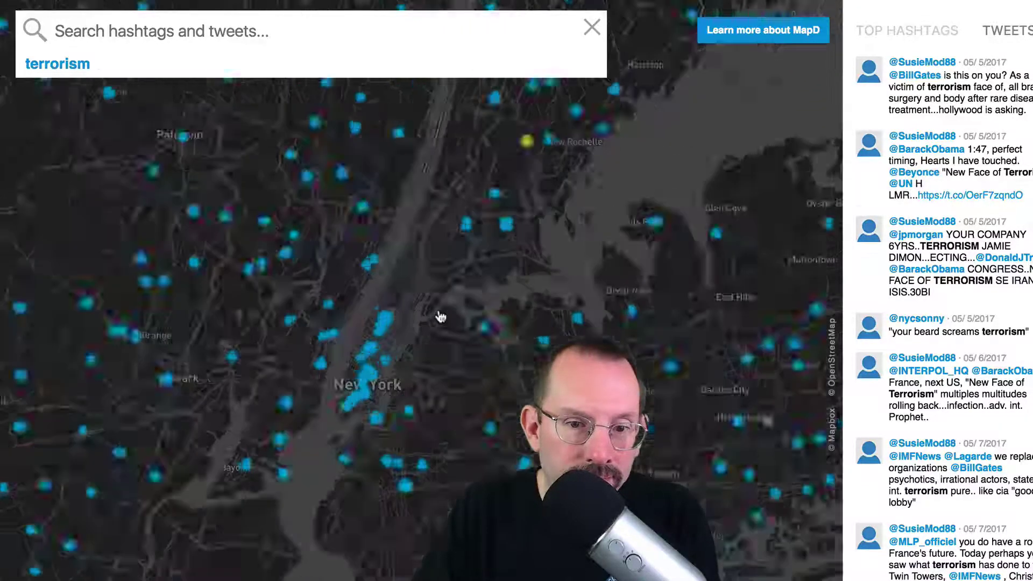
pyautogui.scroll(3, 352, 390)
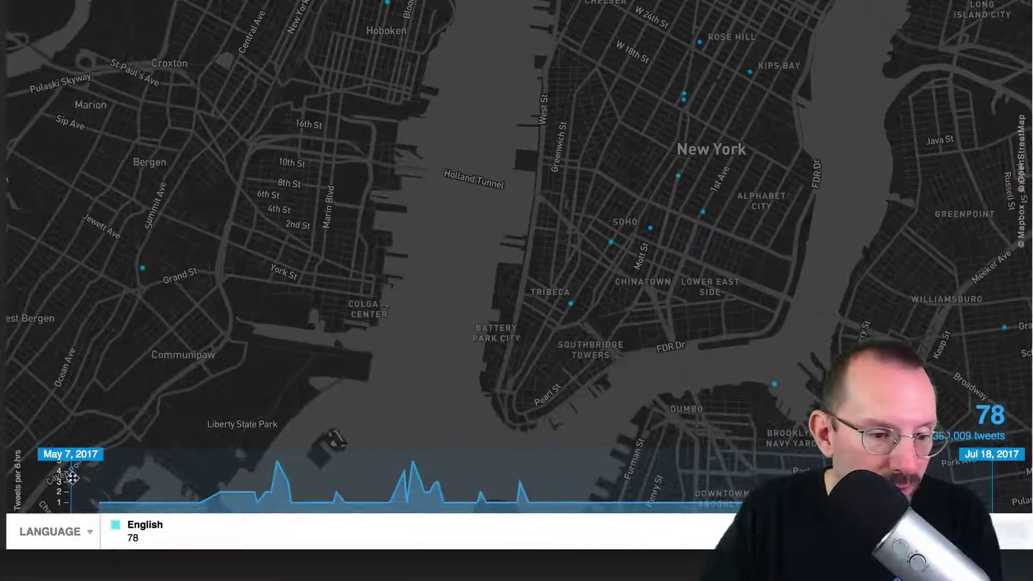
# - Move the timeline start to Jul 4, 2017, giving a Jul 4 – Jul 25, 2017 range
pyautogui.moveTo(103, 477); pyautogui.dragTo(751, 478)
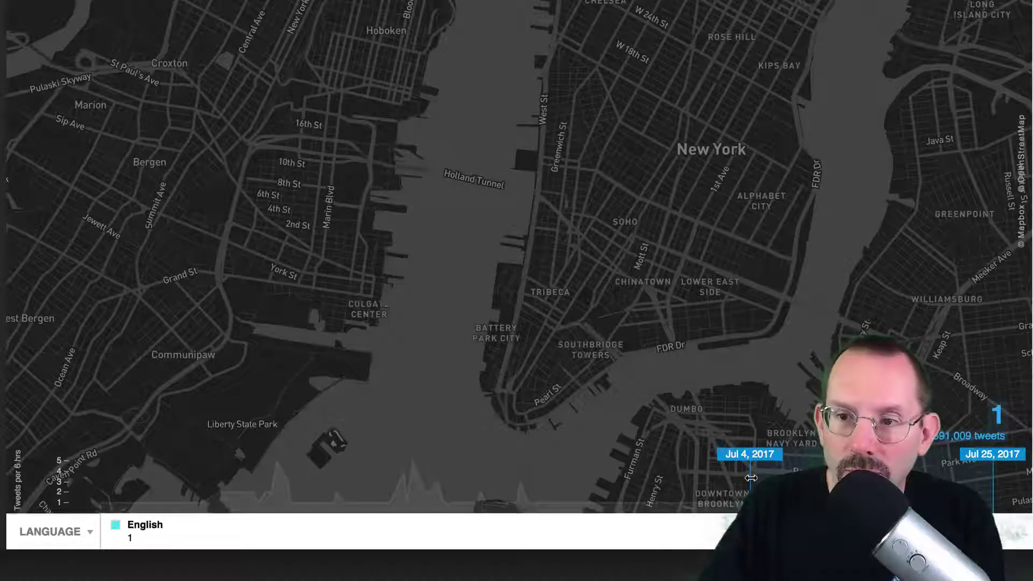
pyautogui.scroll(-5, 722, 85)
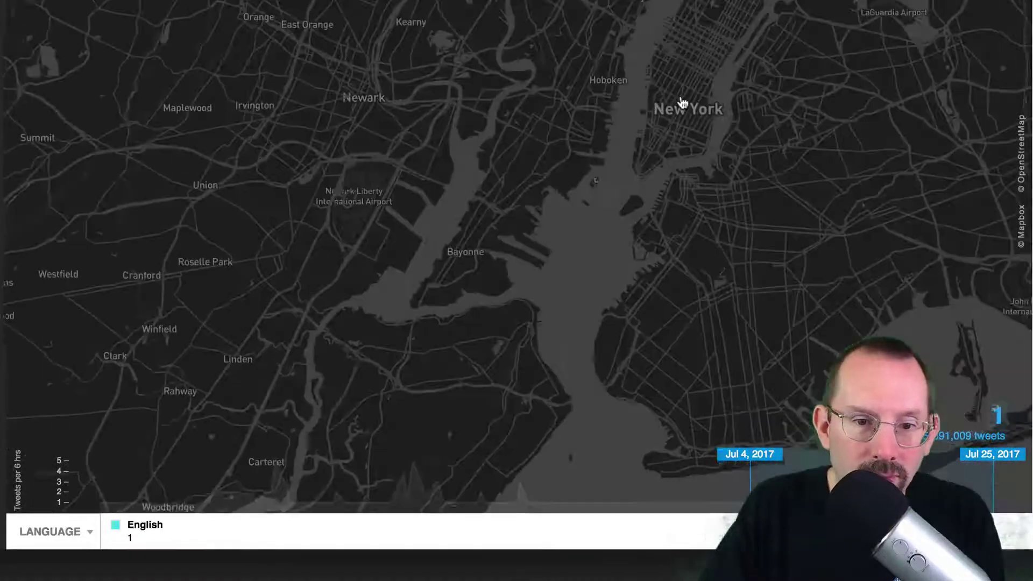
pyautogui.scroll(2, 630, 128)
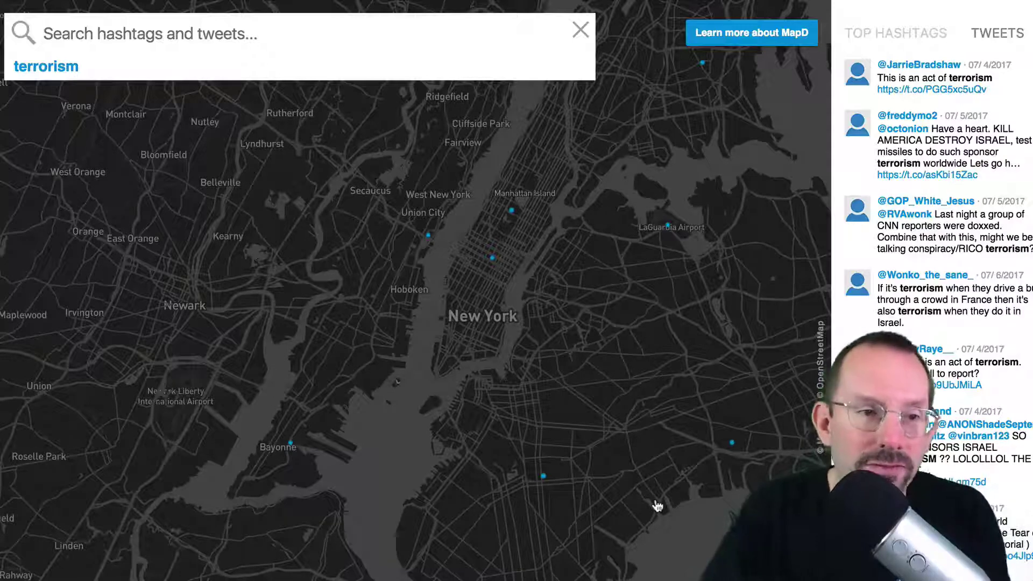
# - Zoom out and pan to the New York–Philadelphia region, showing 187 terrorism tweets
pyautogui.scroll(5, 493, 339)
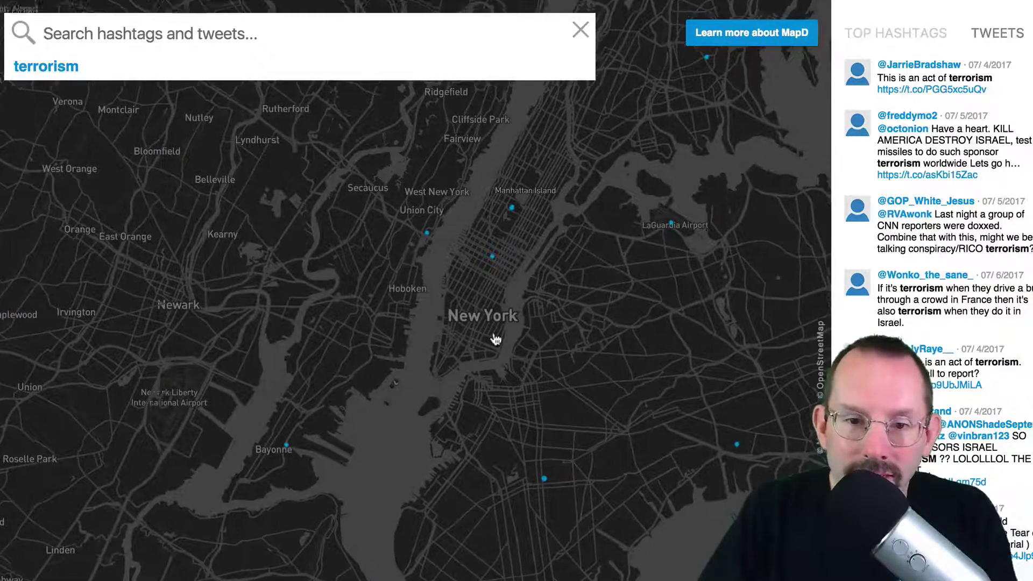
pyautogui.moveTo(493, 339); pyautogui.dragTo(488, 165)
pyautogui.scroll(-2, 488, 165)
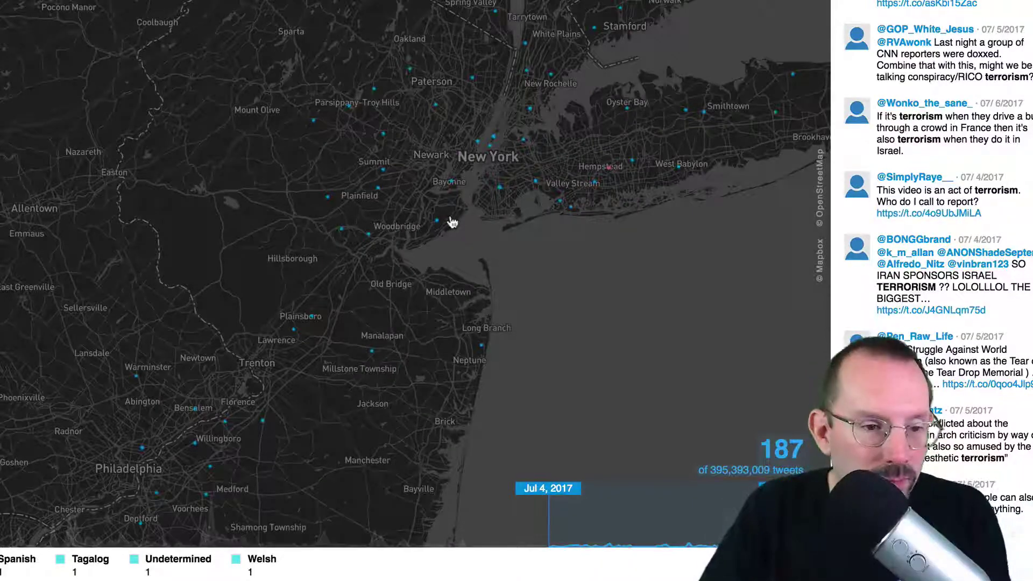
pyautogui.scroll(-1, 357, 170)
pyautogui.scroll(-3, 357, 171)
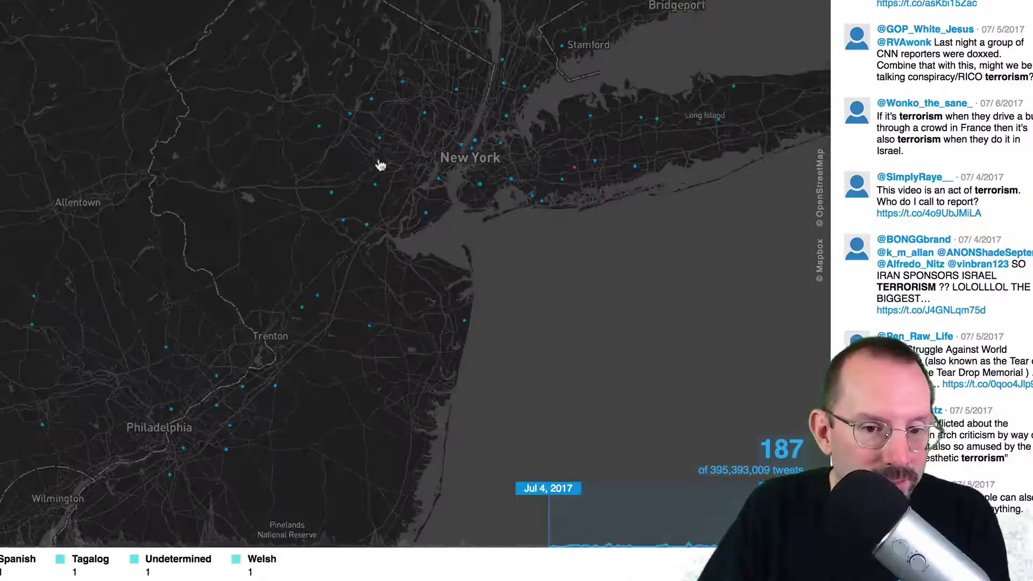